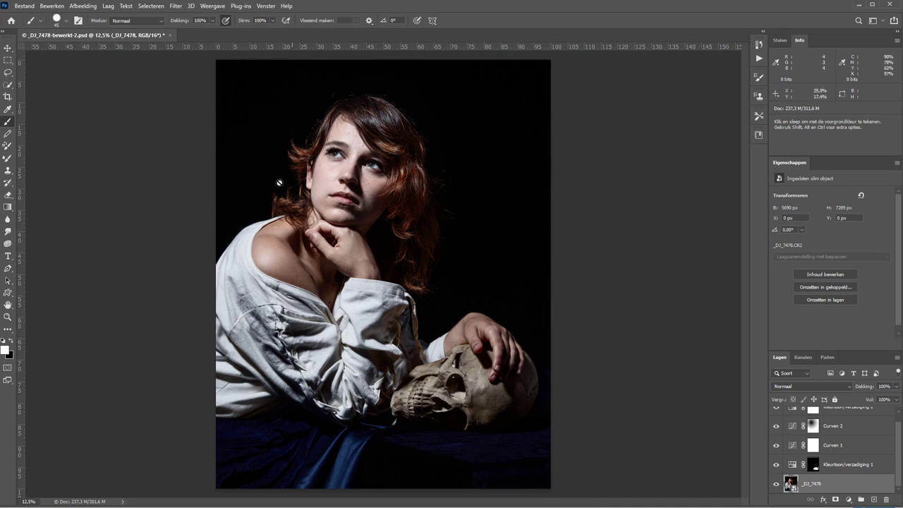
Zoom to about 75% on the model's eyes using a Zoom-tool marquee.
key("z")
left_click_drag(304, 137, 413, 204)
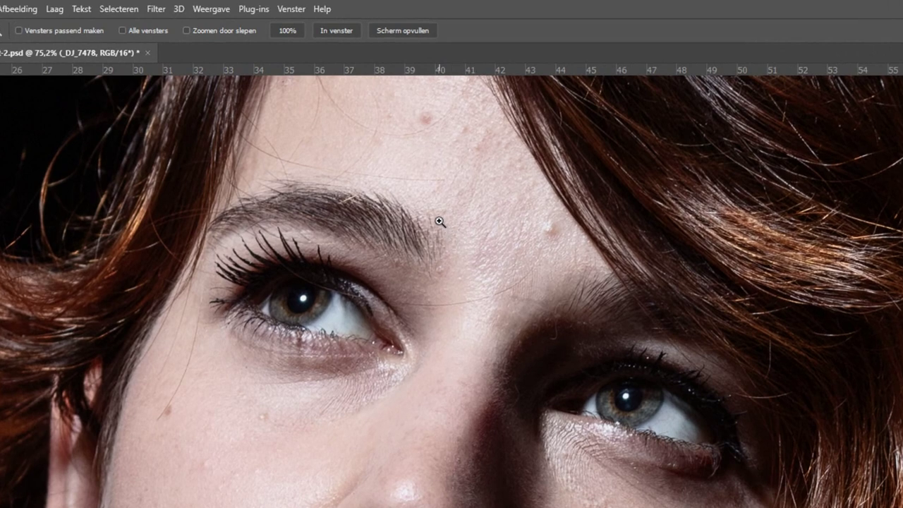
Show the Navigator panel, enlarge its preview at about 67%, and dock it beside Stalen and Info.
left_click(291, 9)
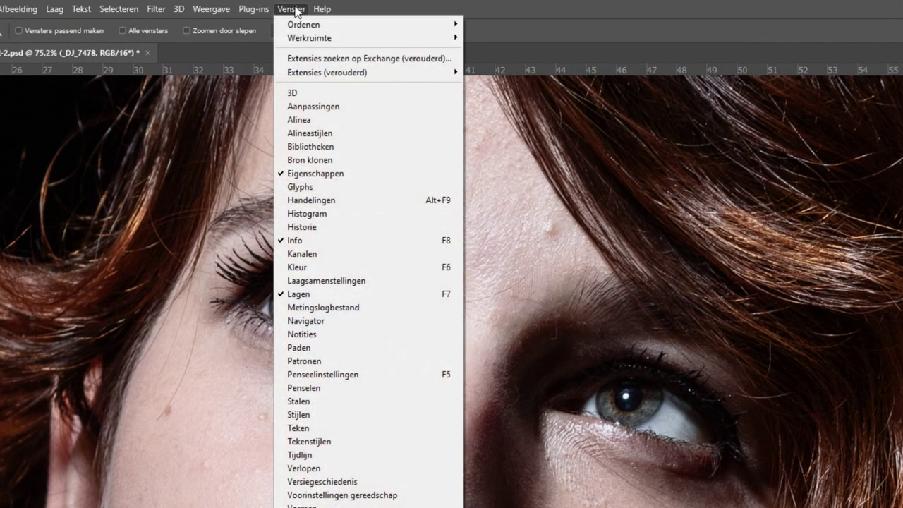
left_click(341, 321)
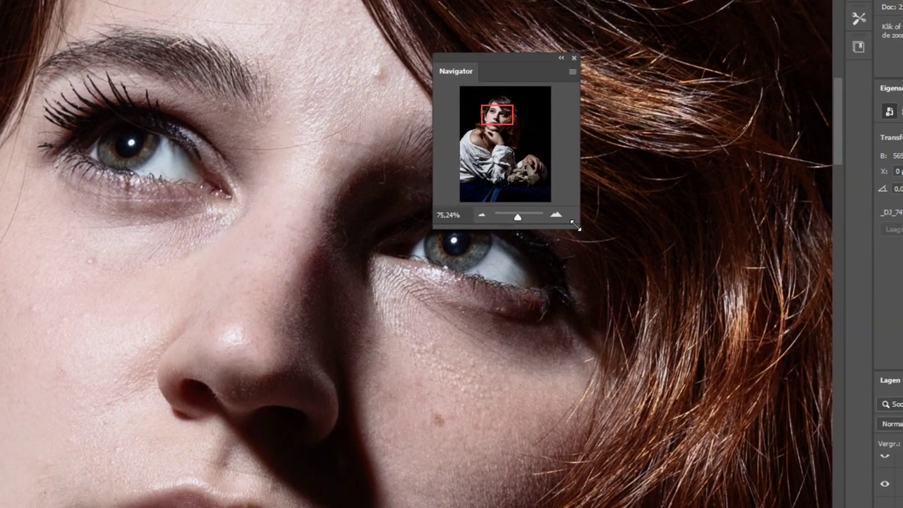
left_click_drag(574, 226, 730, 390)
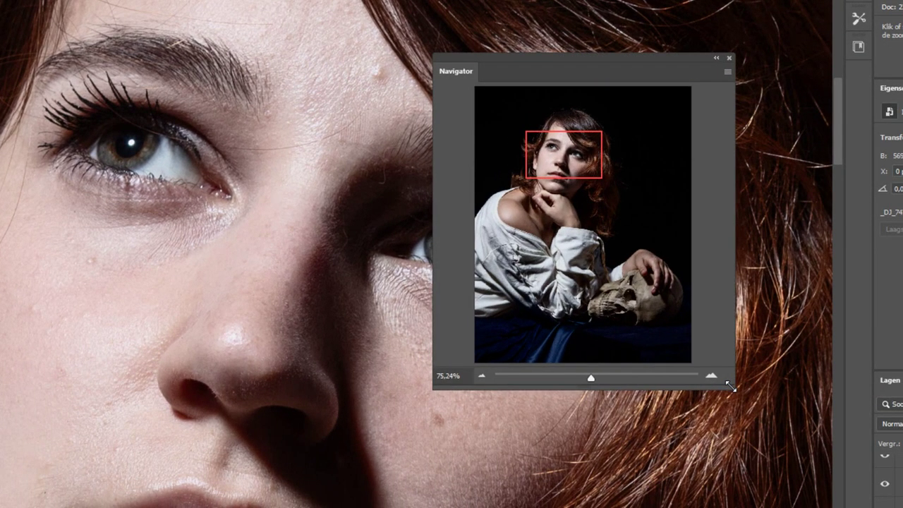
left_click_drag(592, 384, 593, 388)
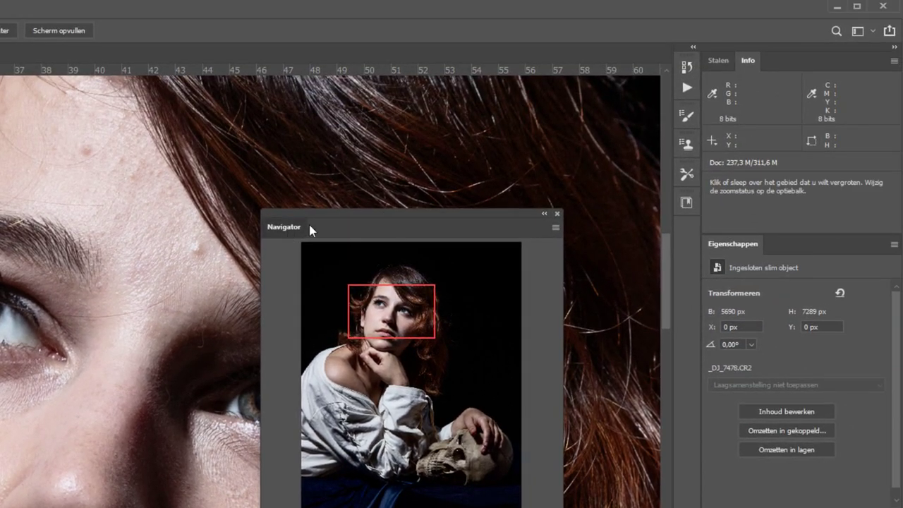
left_click_drag(309, 224, 744, 60)
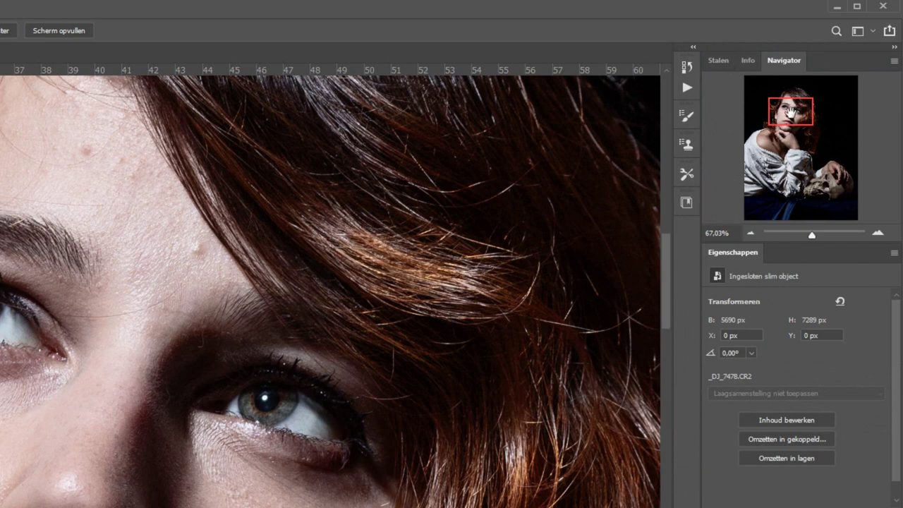
mouse_move(791, 112)
left_mouse_down()
mouse_move(804, 171)
mouse_move(822, 189)
mouse_move(789, 120)
left_mouse_up()
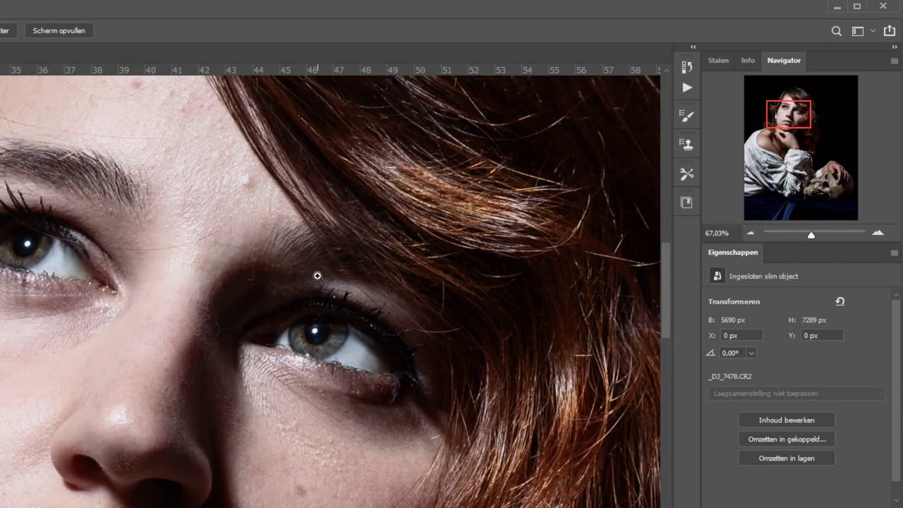
Fit the portrait on screen and open a second window for _DJ_7478-bewerkt-2.psd.
key("ctrl+0")
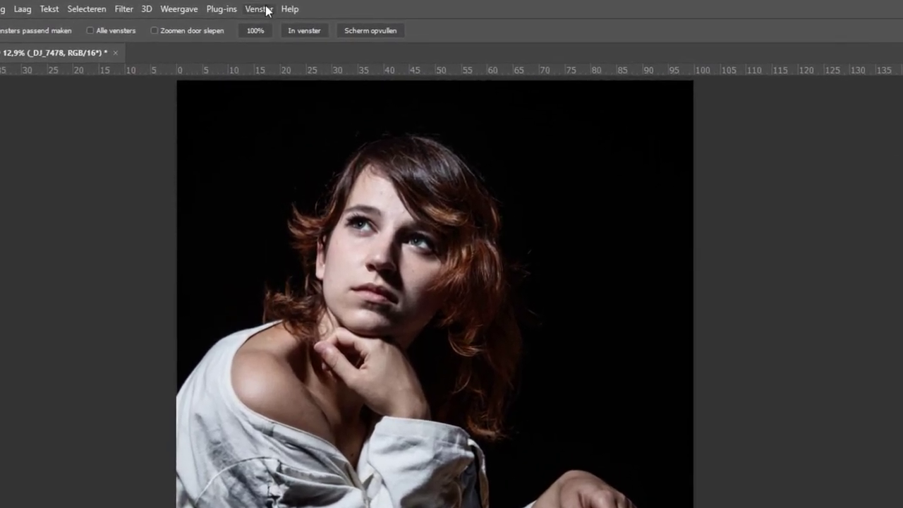
left_click(265, 10)
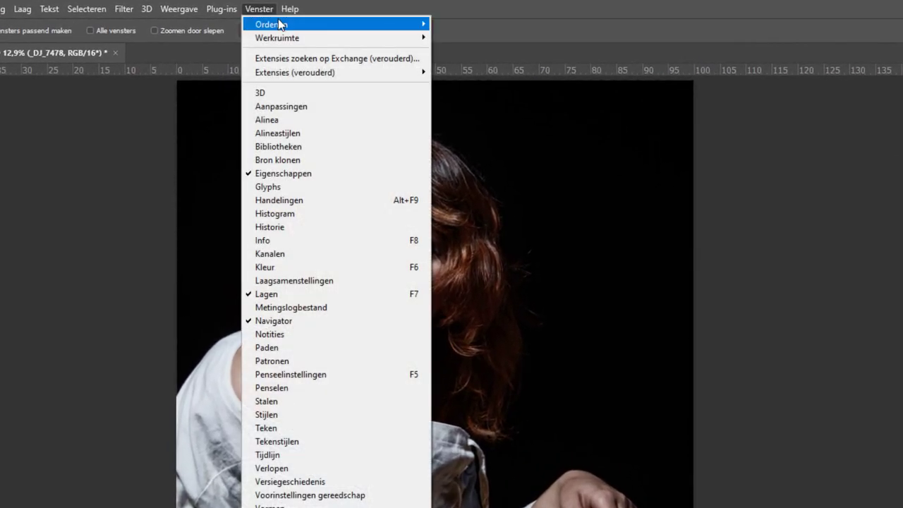
mouse_move(282, 24)
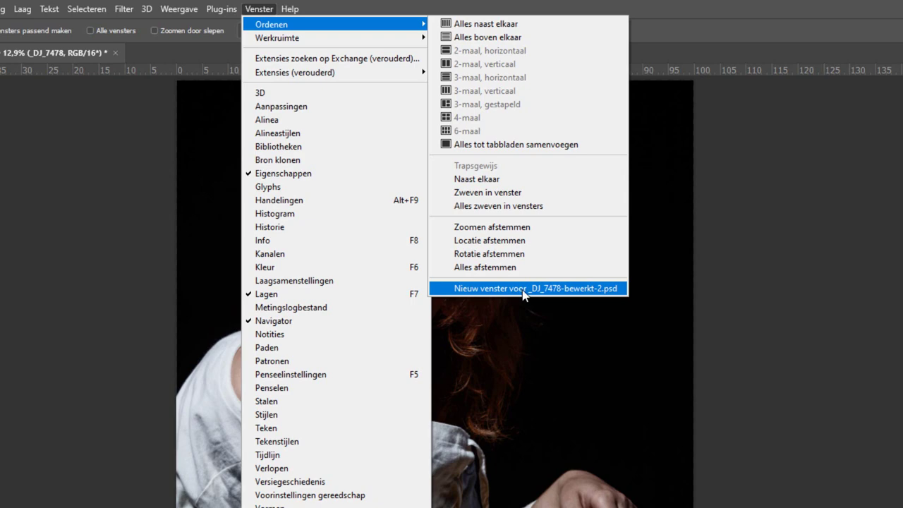
left_click(523, 290)
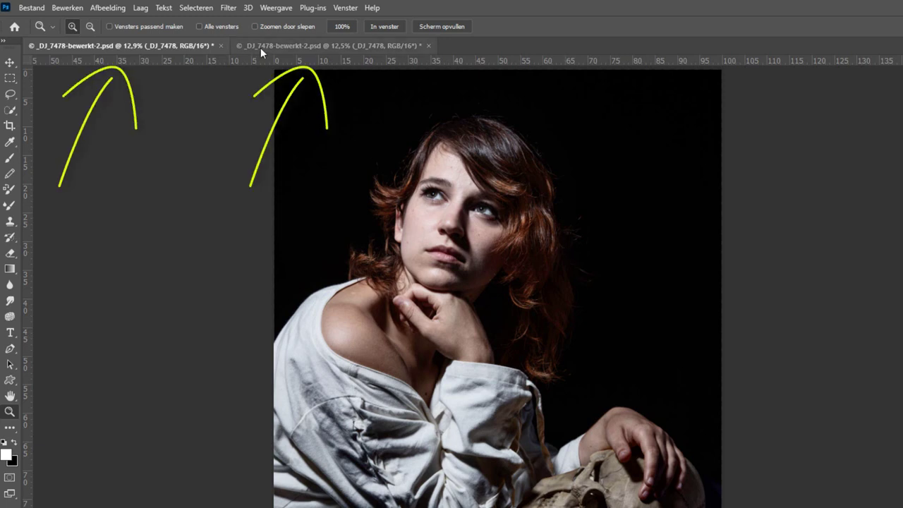
Zoom the second window to 100% on the eyes and eyebrow, keeping the first at full view.
left_click(261, 48)
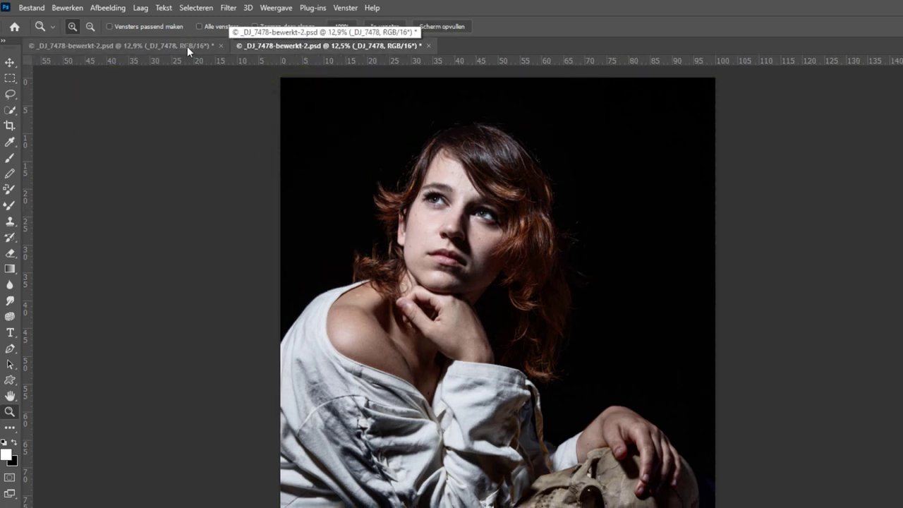
left_click(187, 46)
left_click(251, 45)
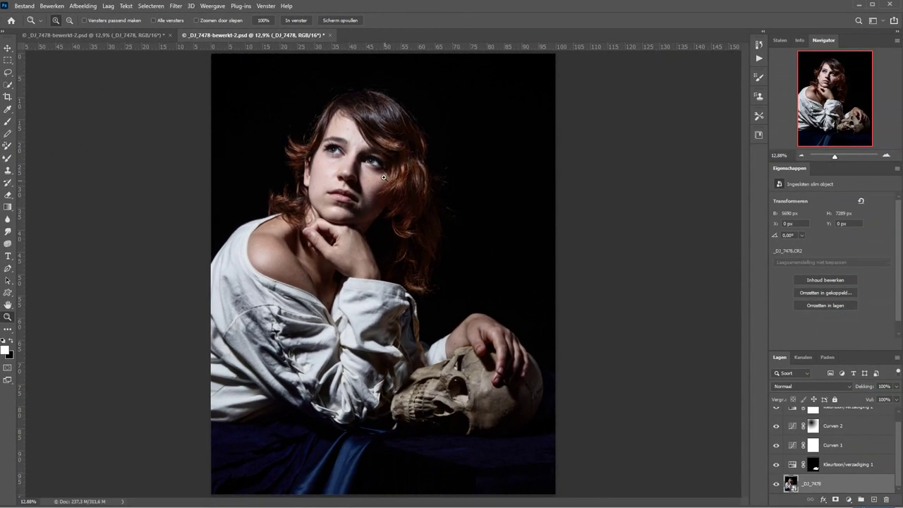
left_click(367, 171)
left_click(340, 152)
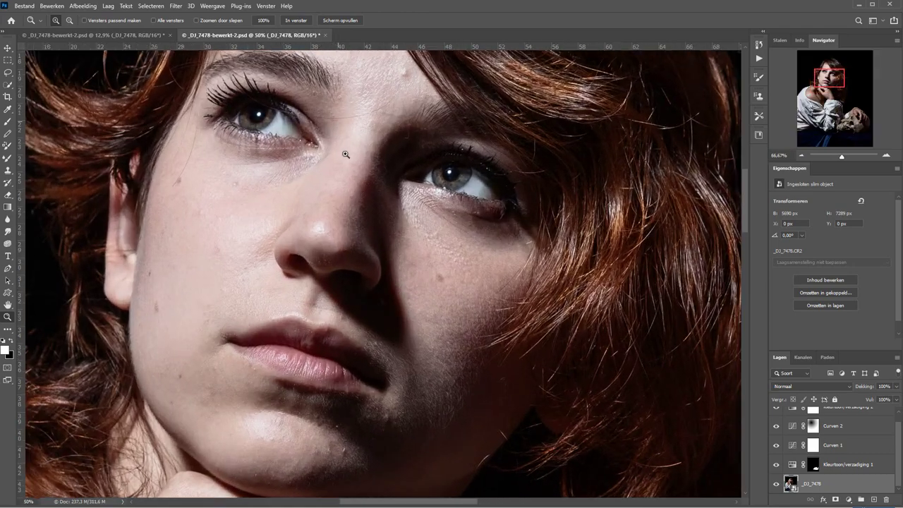
left_click(343, 148)
left_click_drag(342, 148, 386, 242)
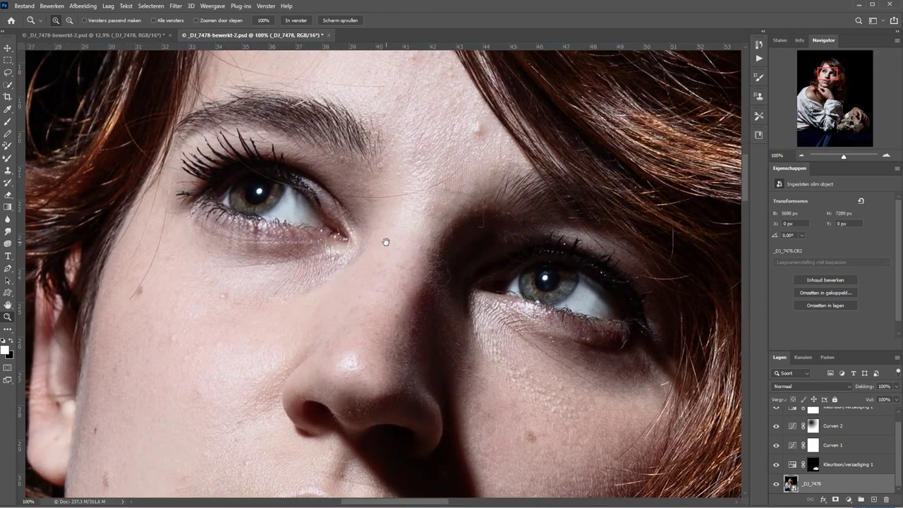
left_click(76, 36)
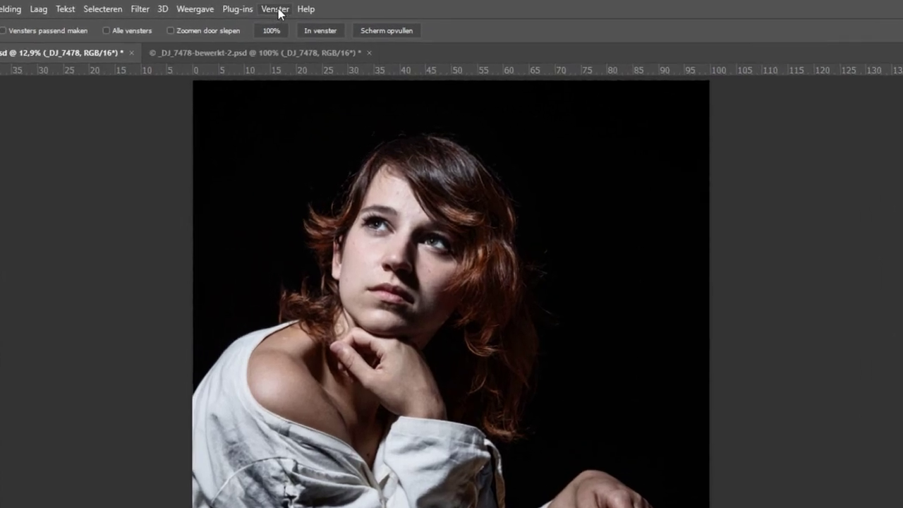
Open a third window of the portrait and zoom it to about 52% on the skull.
left_click(276, 9)
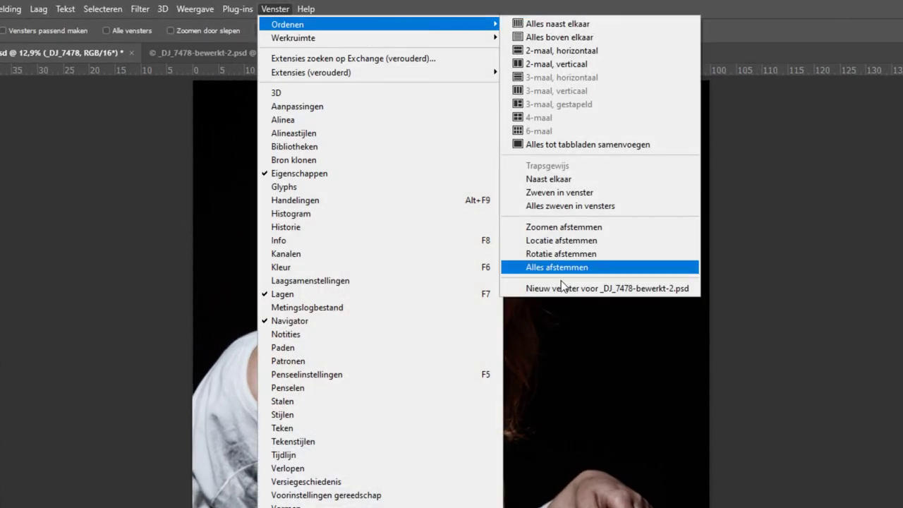
left_click(560, 294)
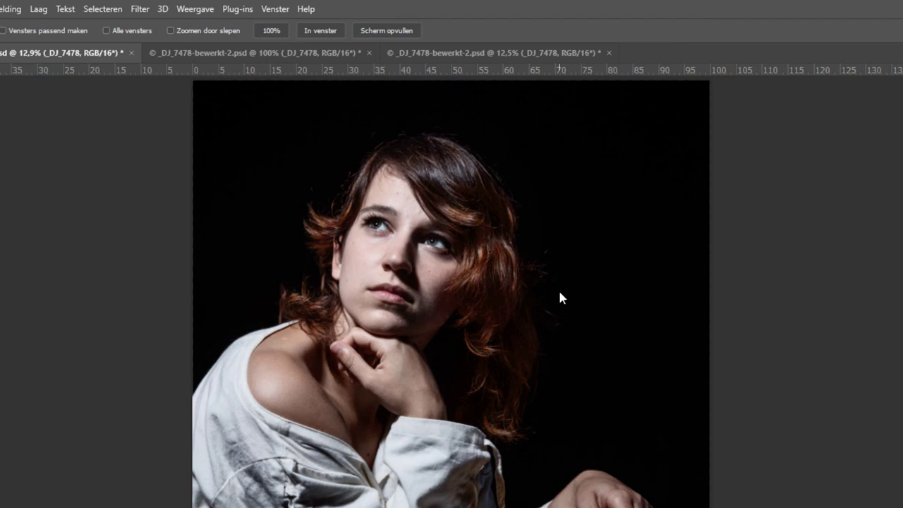
left_click(436, 52)
left_click_drag(353, 348, 525, 439)
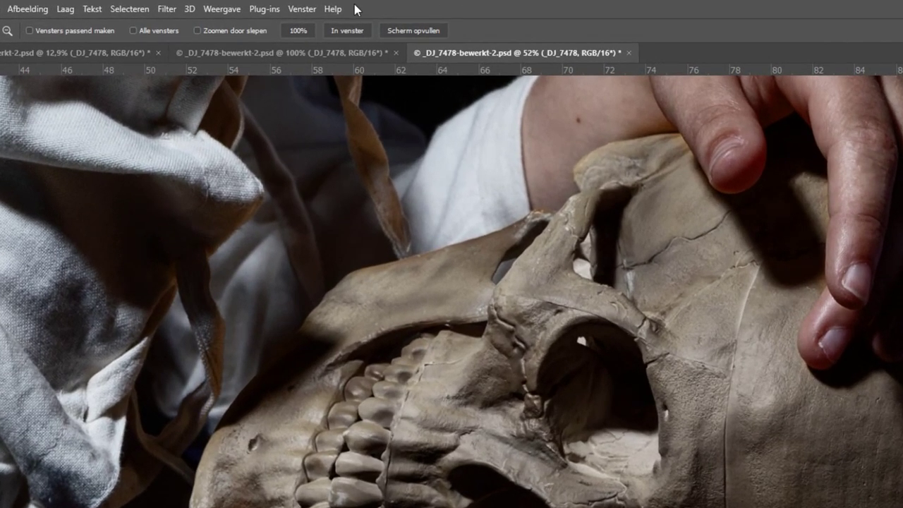
Tile the three windows with Venster > Ordenen > 3-maal, verticaal.
left_click(300, 11)
mouse_move(381, 24)
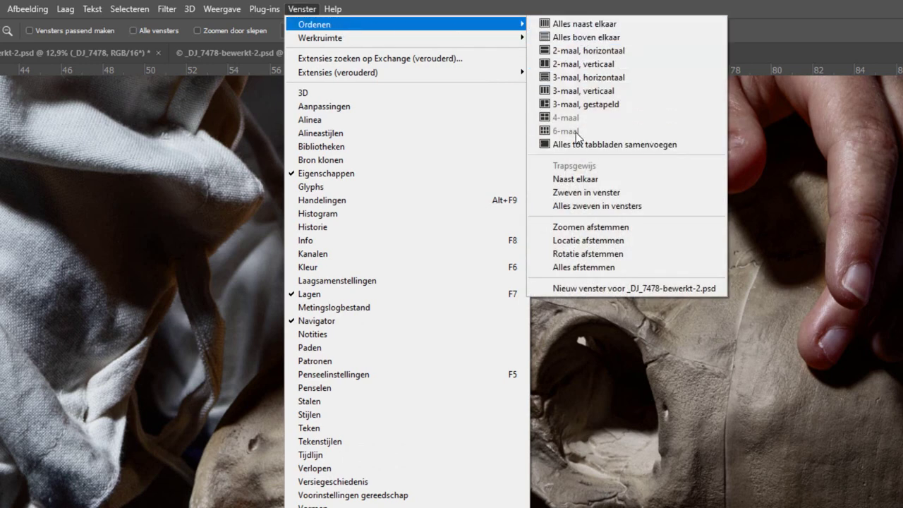
left_click(583, 92)
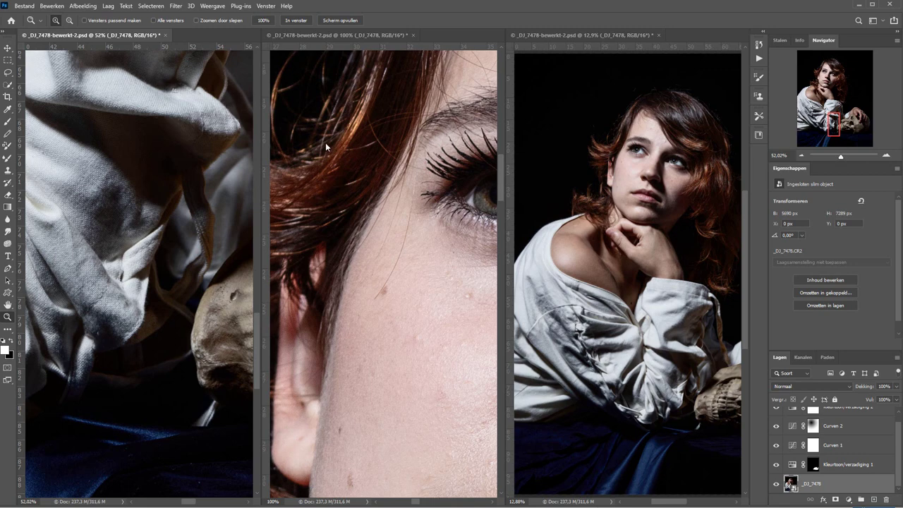
Pan the middle 100% window onto the eye and the left 52% window onto the skull.
left_click(363, 36)
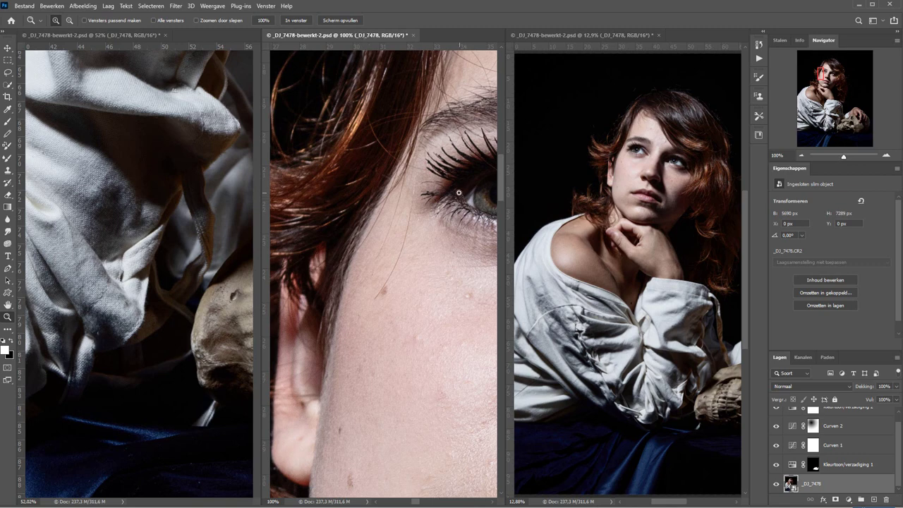
left_click_drag(480, 183, 354, 243)
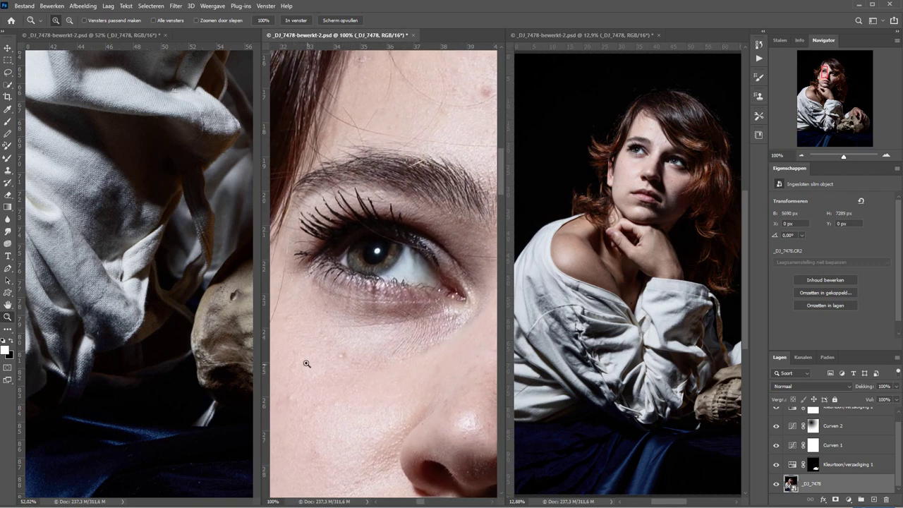
left_click(237, 348)
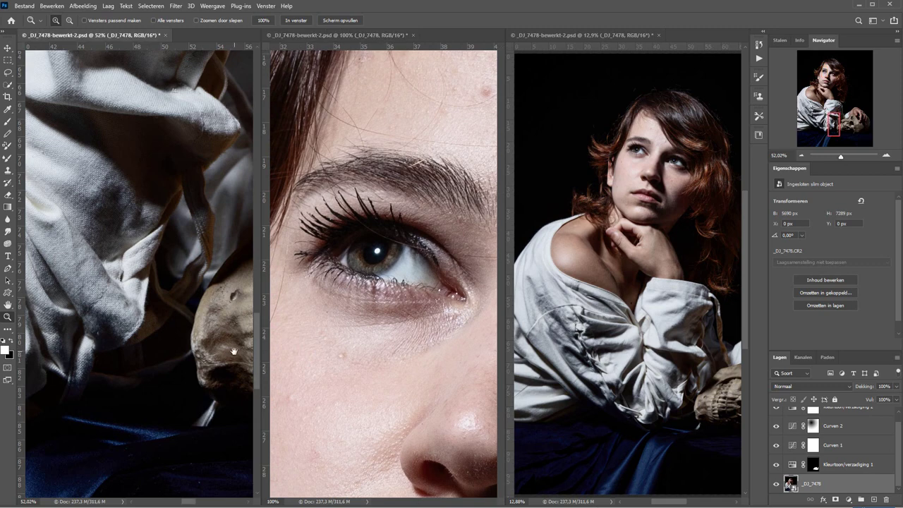
left_click_drag(233, 351, 64, 297)
left_click_drag(205, 277, 75, 283)
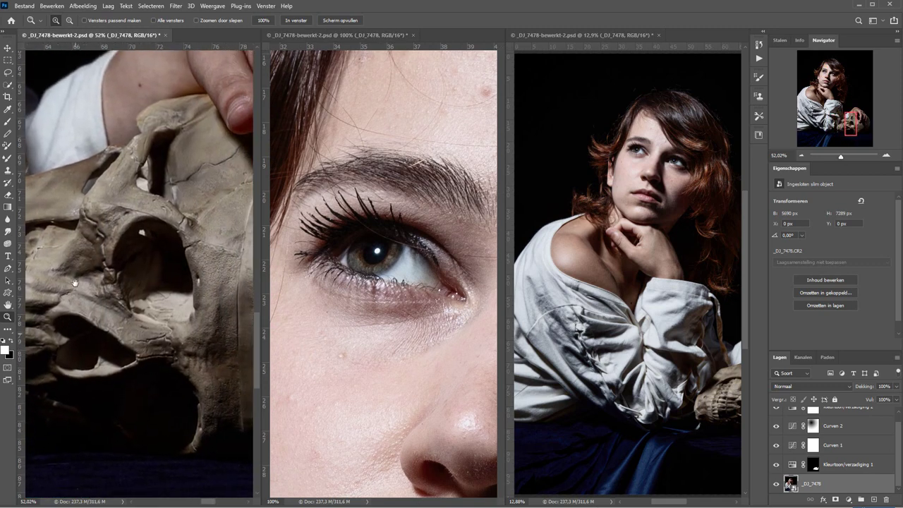
left_click_drag(77, 321, 64, 261)
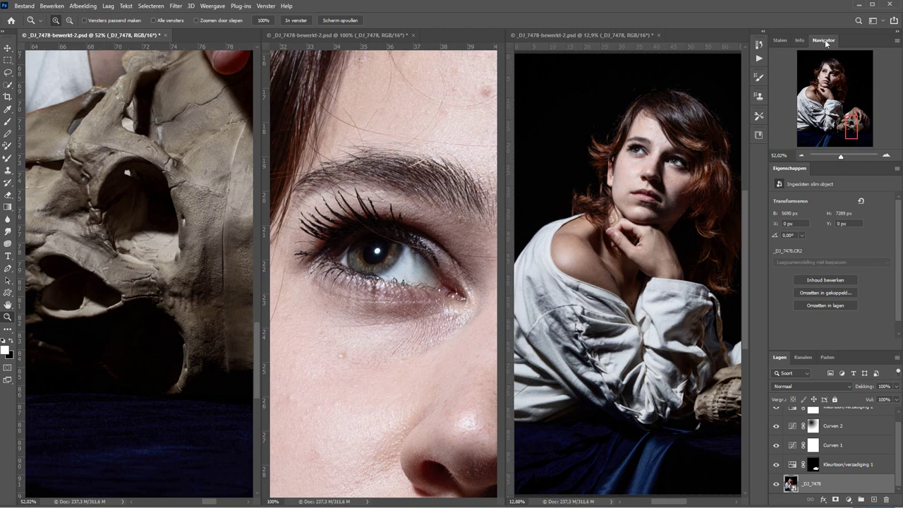
Close the Navigator panel and select the Kleurtoon/verzadiging 2 adjustment layer.
left_click(896, 41)
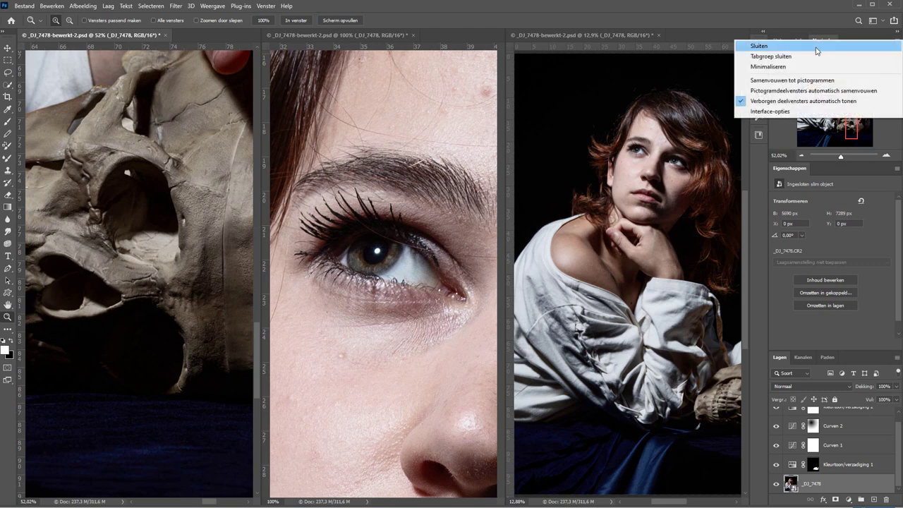
left_click(816, 46)
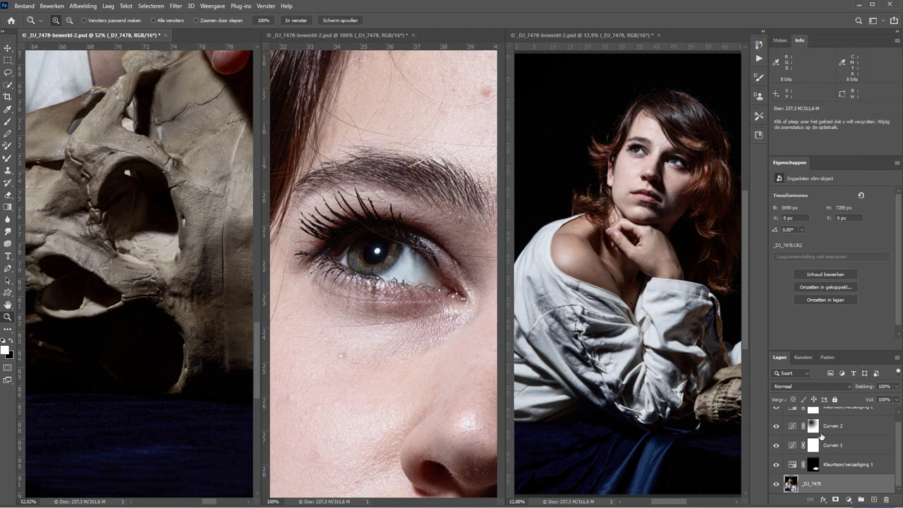
scroll(825, 437, "up", 1)
left_click(839, 418)
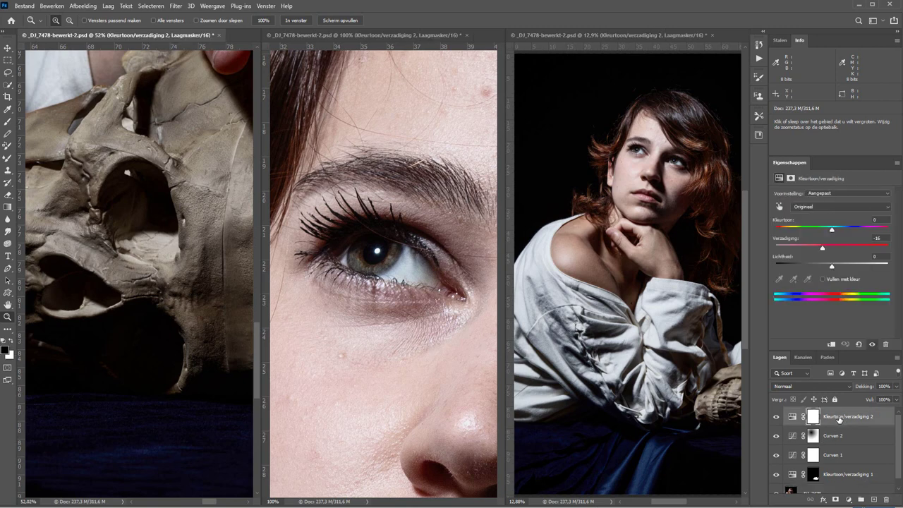
left_click(853, 499)
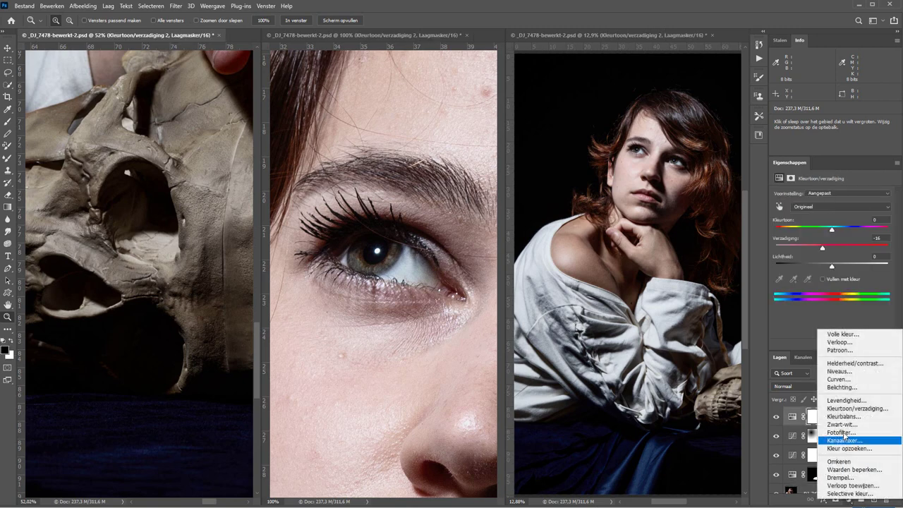
left_click(852, 379)
left_click_drag(828, 276, 828, 254)
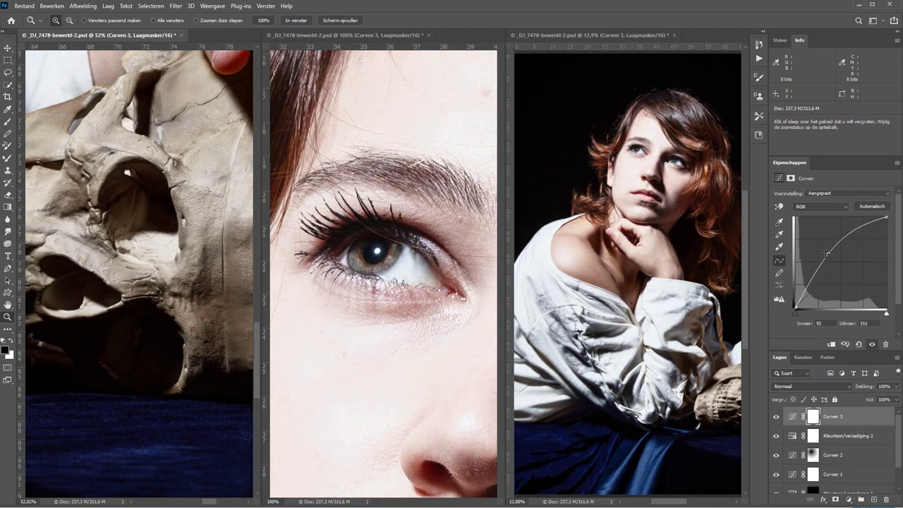
left_click(616, 39)
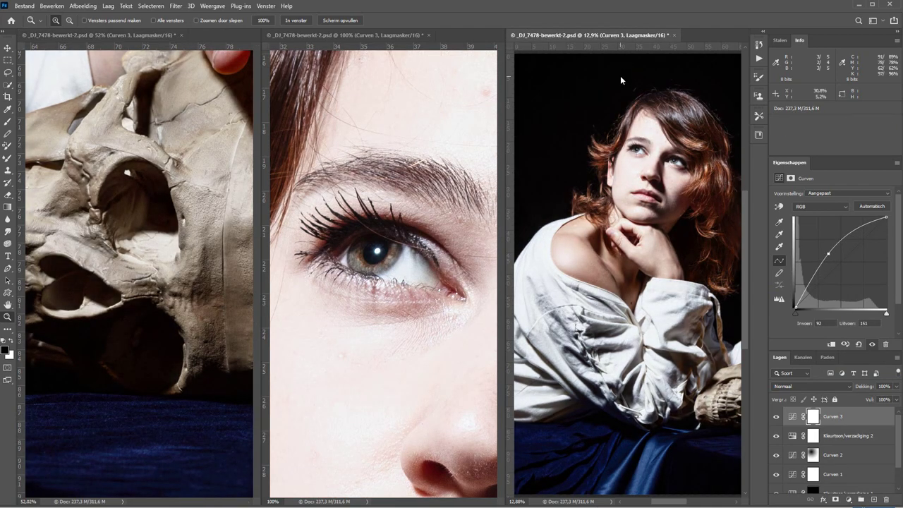
left_click(635, 280, "alt")
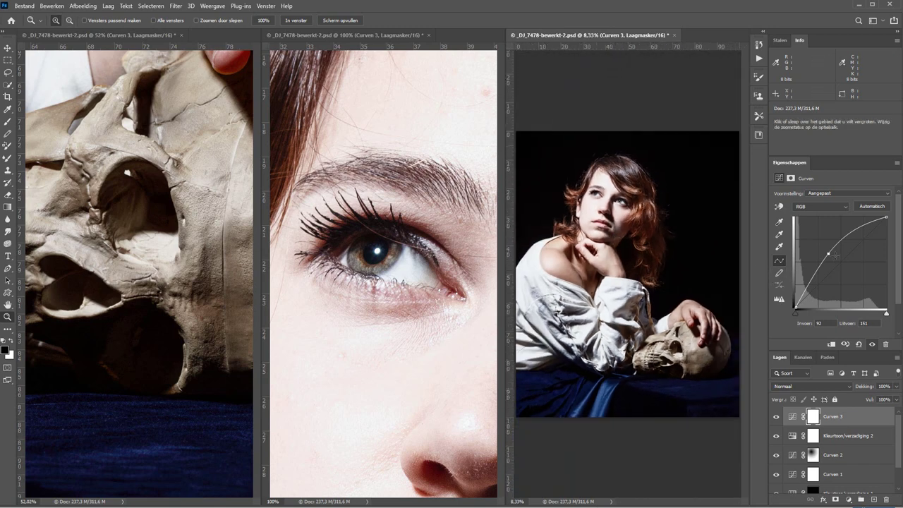
left_click_drag(828, 255, 851, 275)
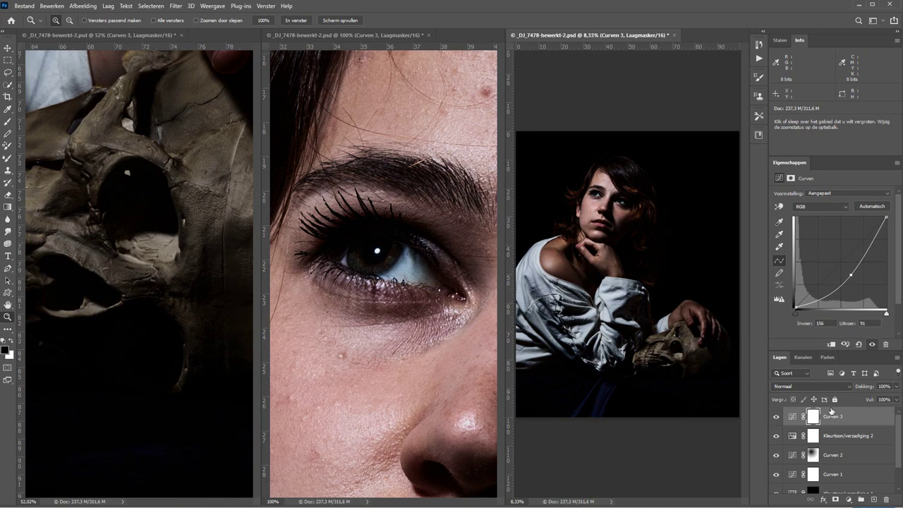
left_click_drag(833, 416, 886, 500)
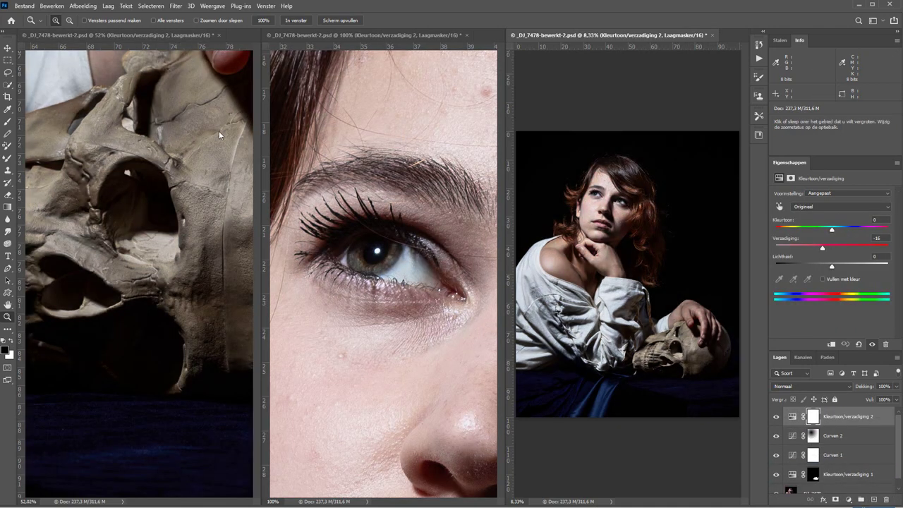
Close the 52% skull window and widen the 100% eye pane beside the full view.
left_click(218, 34)
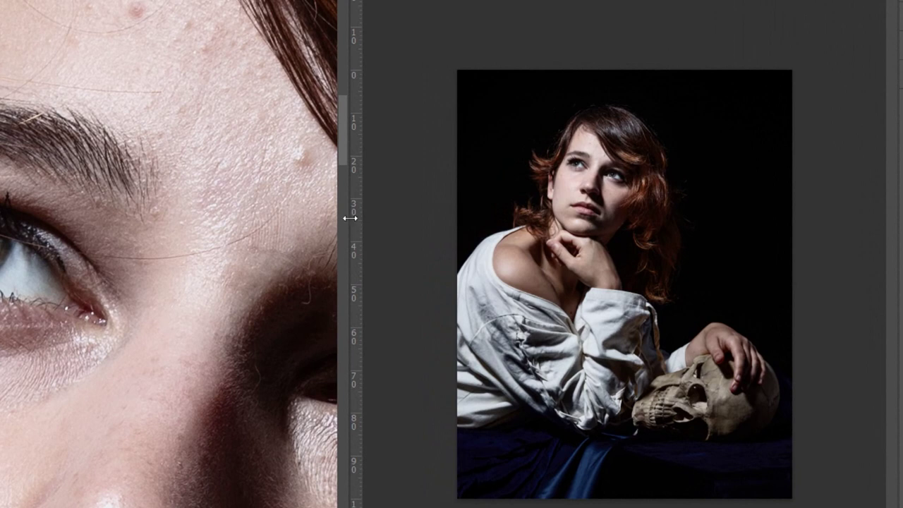
left_click_drag(350, 218, 502, 229)
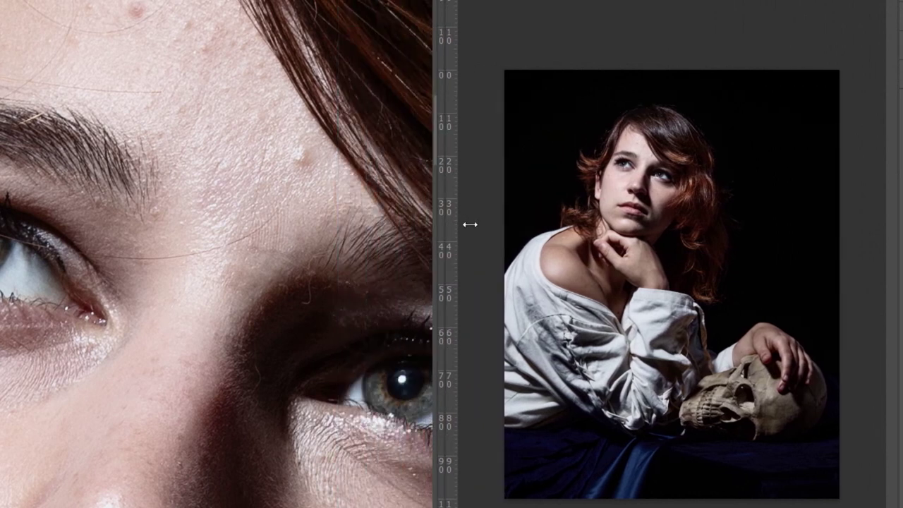
left_click_drag(502, 229, 525, 232)
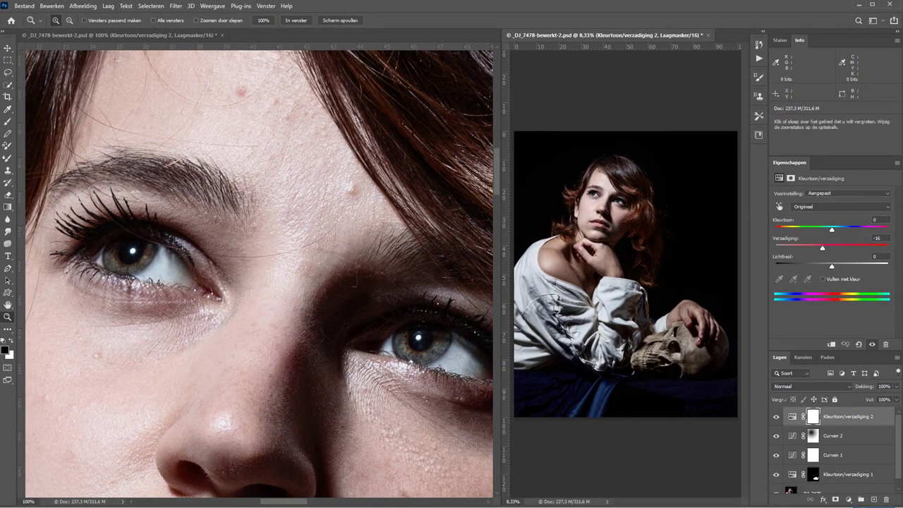
Add a new empty layer and brush white strokes under and over the eye.
left_click(873, 500)
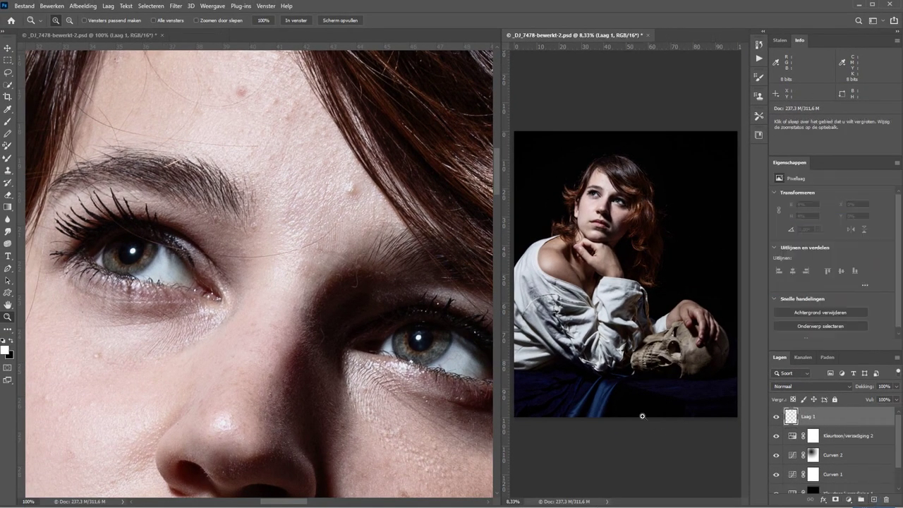
left_click(8, 121)
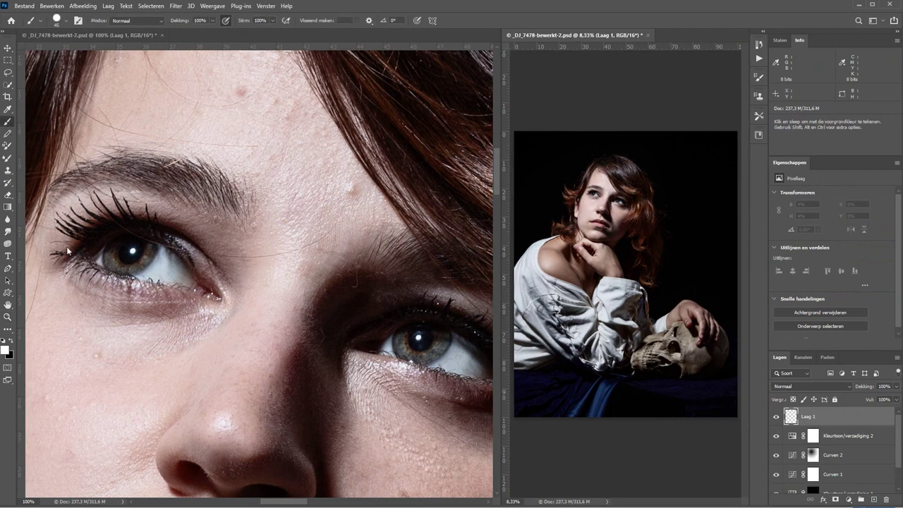
left_click(65, 266)
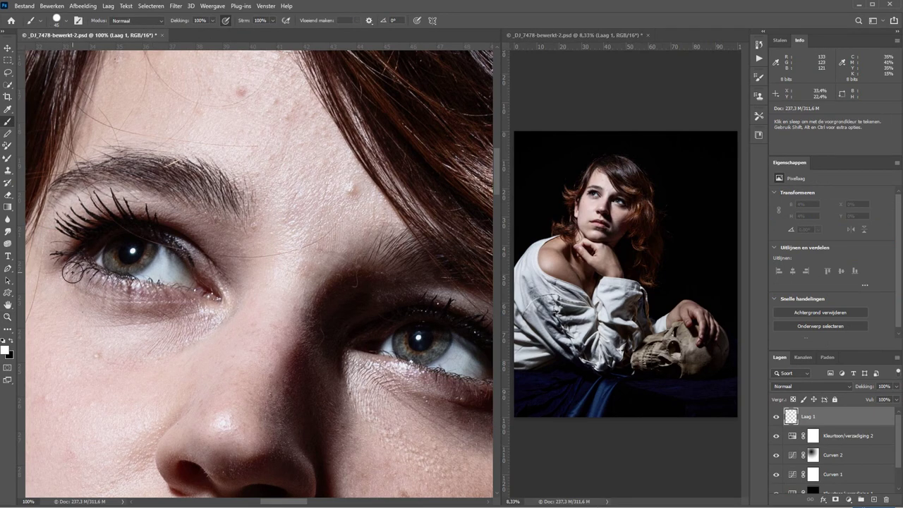
mouse_move(64, 267)
left_mouse_down()
mouse_move(167, 307)
mouse_move(222, 309)
left_mouse_up()
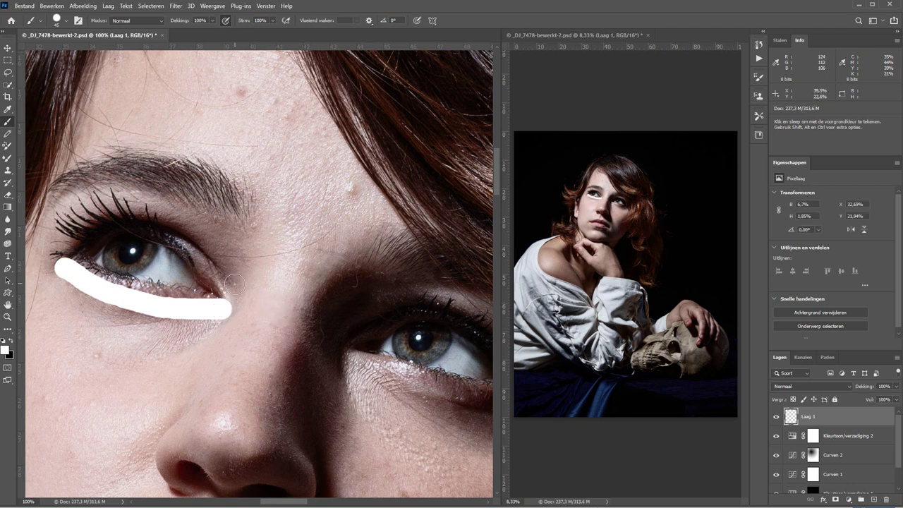
mouse_move(234, 283)
left_mouse_down()
mouse_move(215, 244)
mouse_move(111, 201)
mouse_move(53, 220)
left_mouse_up()
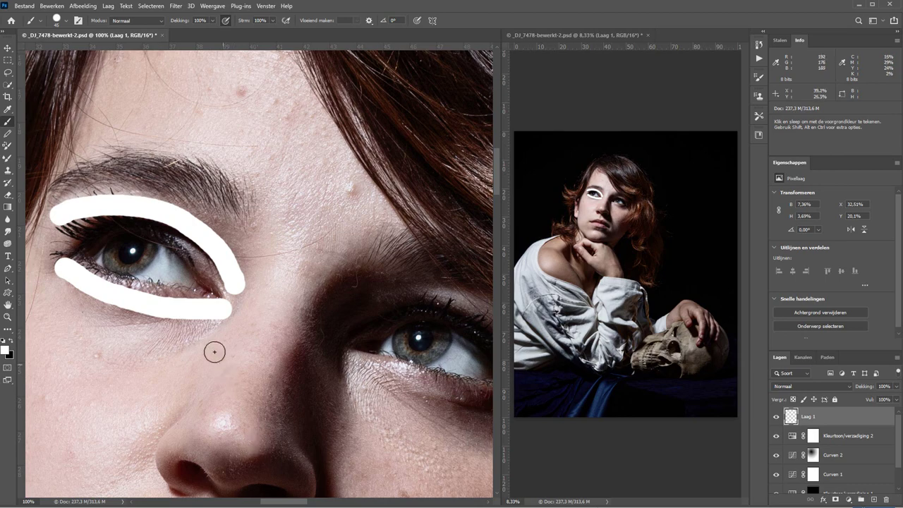
Zoom further into the close-up and centre the painted eye.
scroll(175, 275, "up", 3)
scroll(177, 274, "up", 2)
scroll(177, 275, "up", 2)
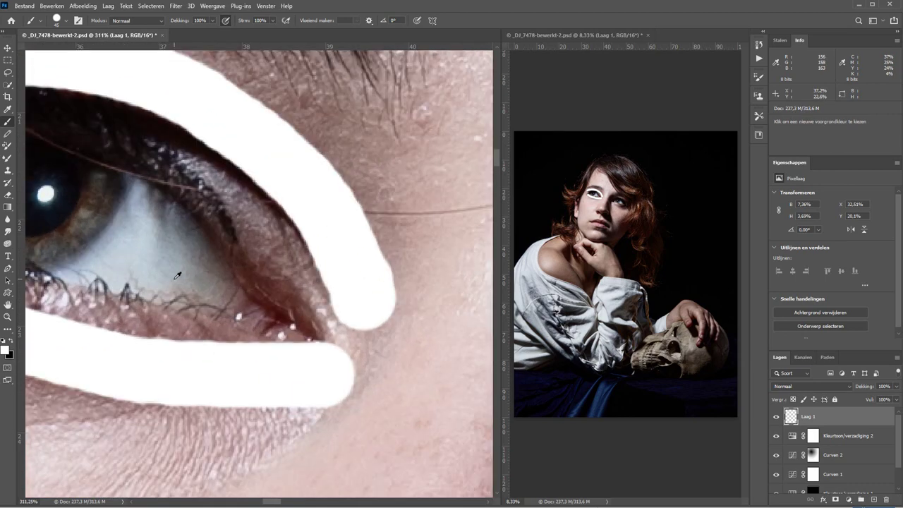
mouse_move(141, 274)
left_mouse_down()
mouse_move(313, 309)
mouse_move(287, 308)
left_mouse_up()
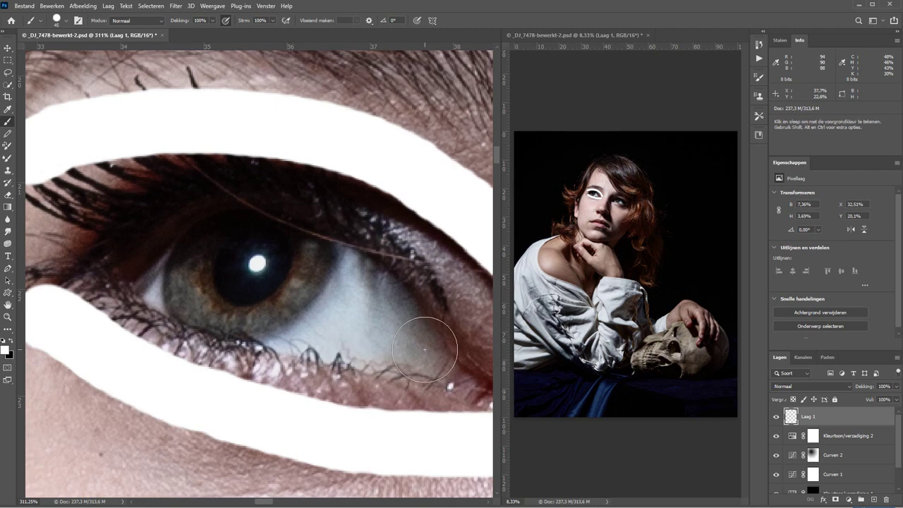
Zoom the right window to 25% on the woman's face, centring her head.
key("z")
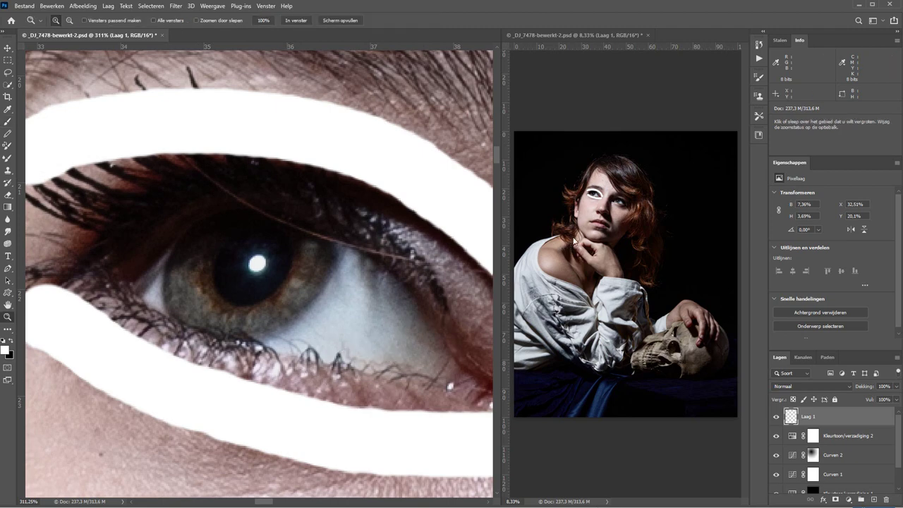
left_click_drag(565, 244, 668, 150)
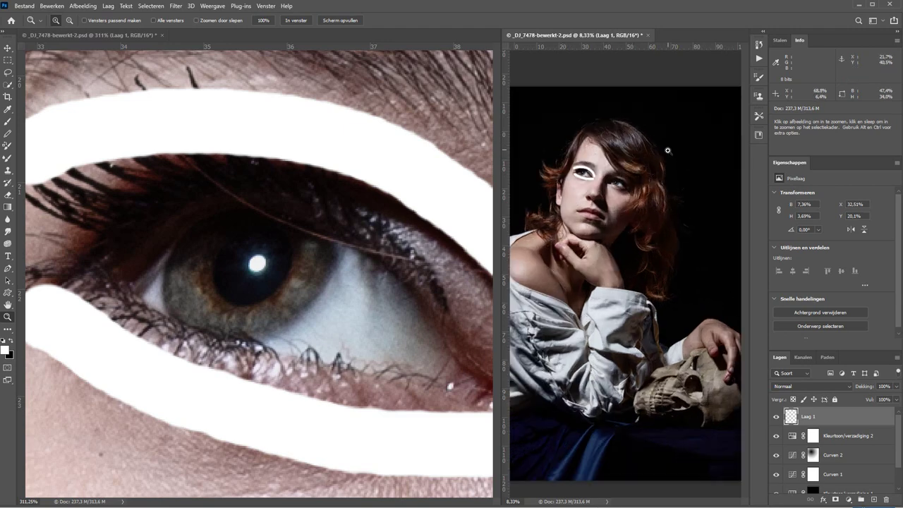
left_click_drag(617, 106, 636, 289)
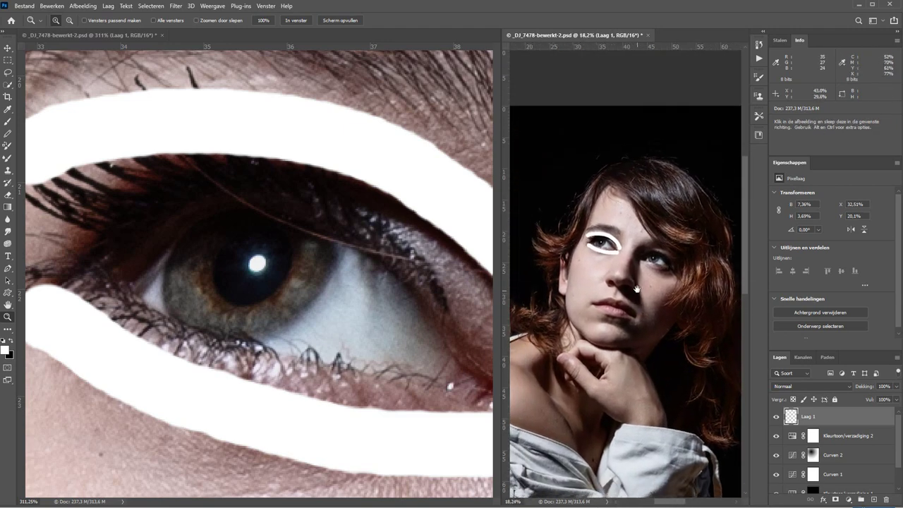
left_click(636, 289)
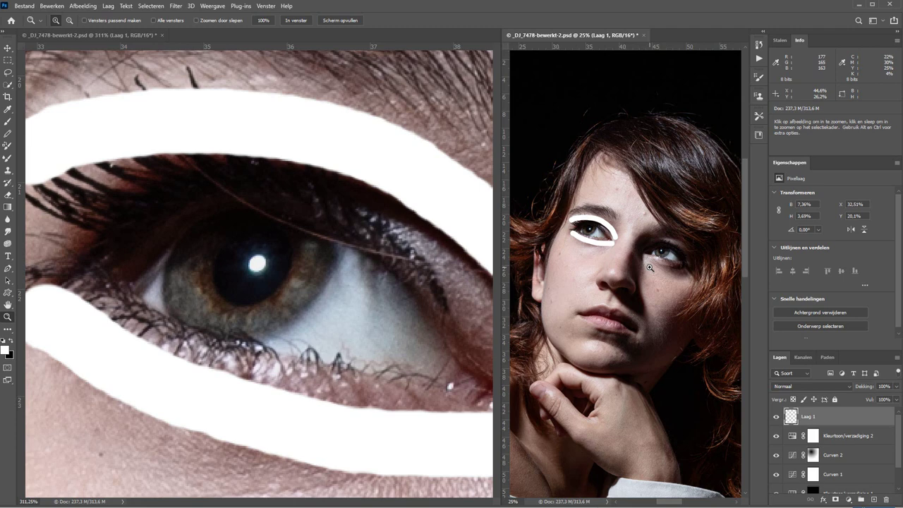
Close the 25% full-portrait window, then cancel closing so the 311% close-up document stays open.
left_click(644, 35)
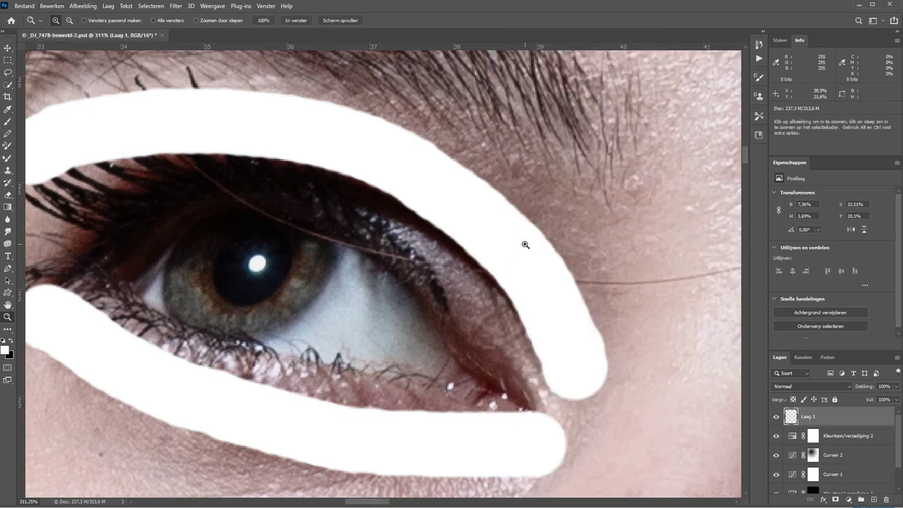
left_click(162, 34)
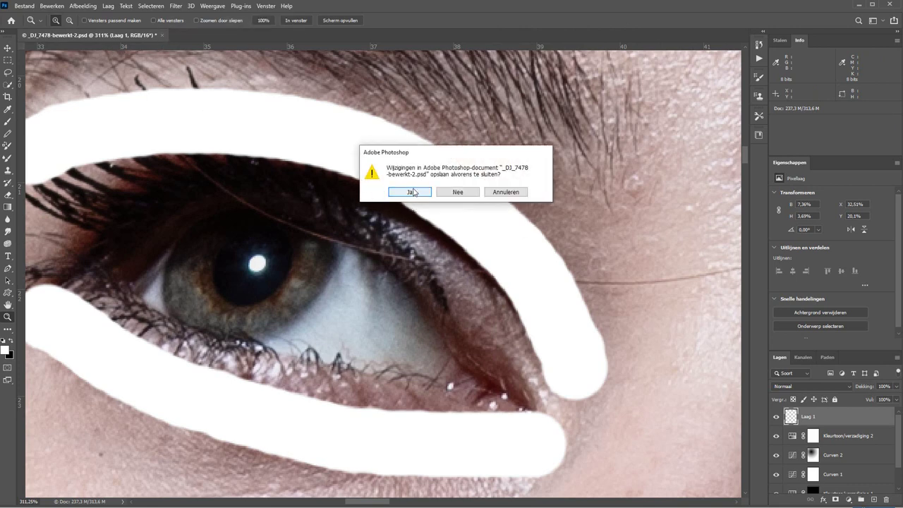
left_click(506, 192)
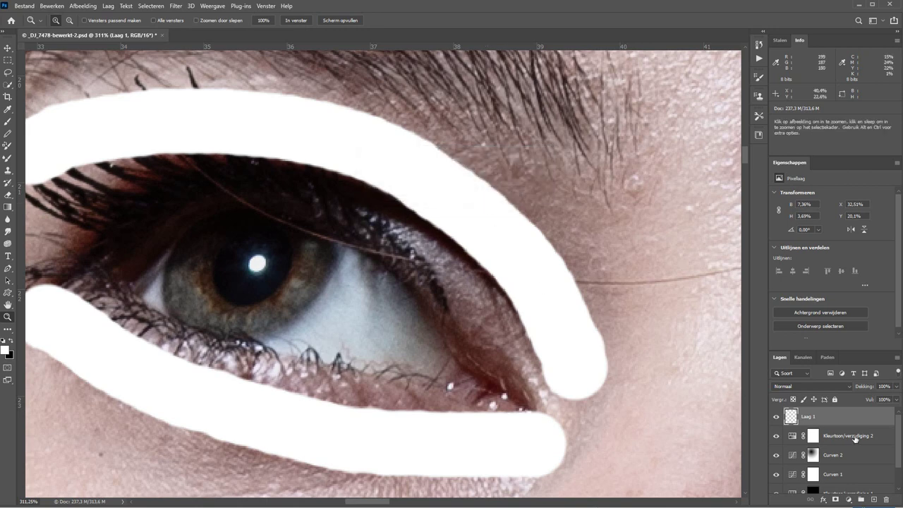
Delete Laag 1 with the white strokes, then close _DJ_7478-bewerkt-2.psd, saving its changes.
left_click_drag(848, 422, 886, 500)
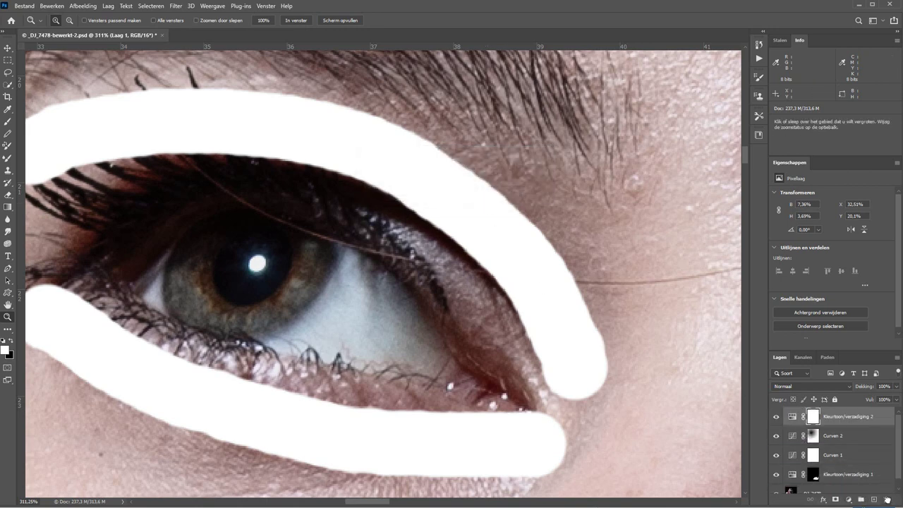
left_click(221, 34)
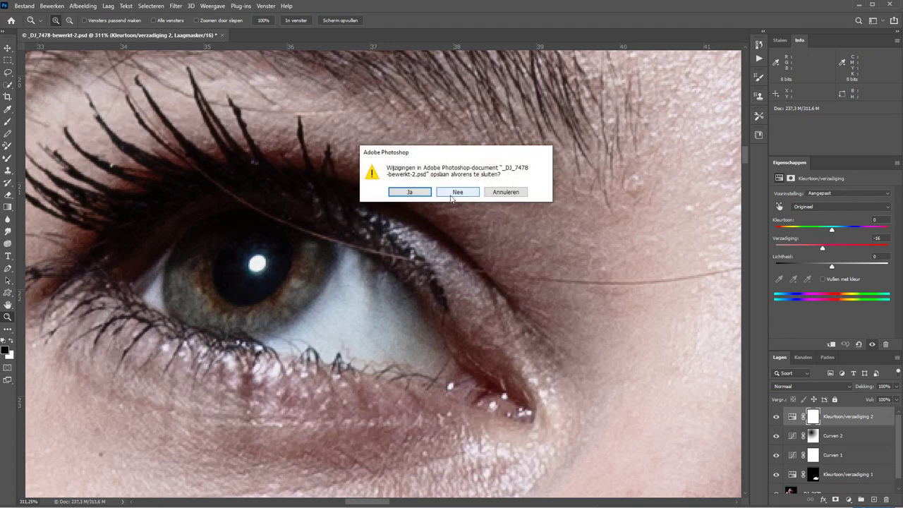
left_click(410, 192)
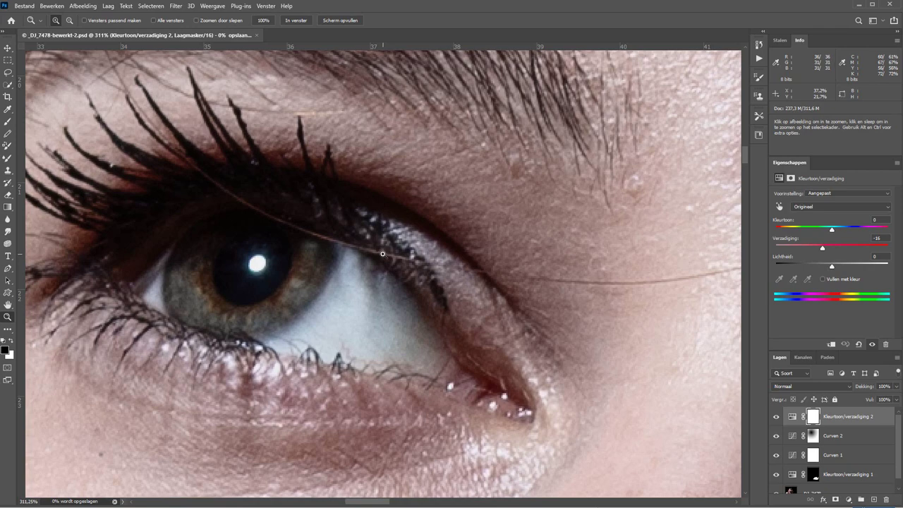